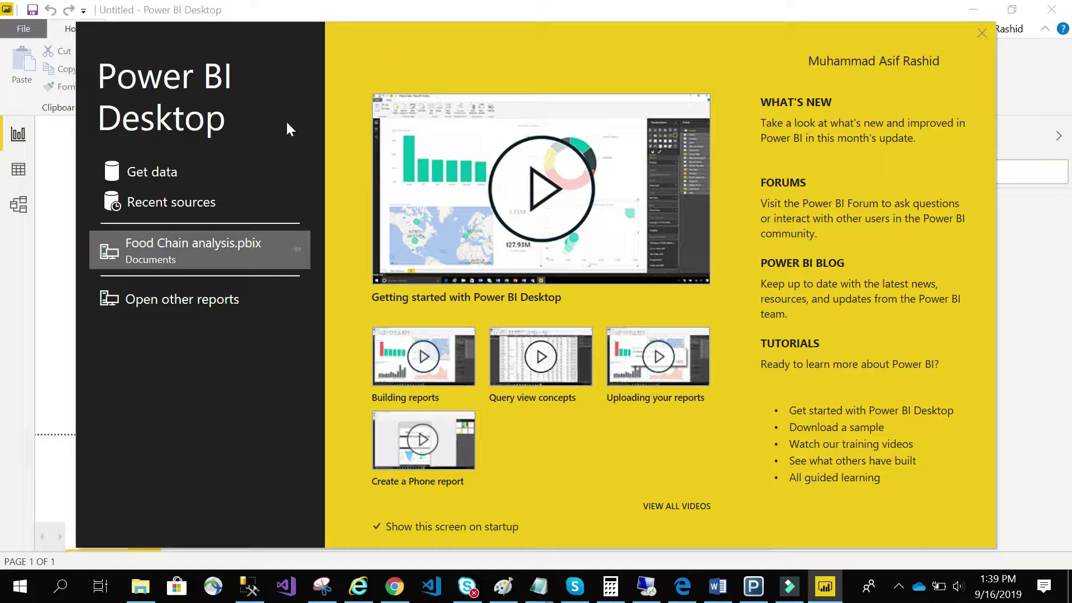
Import the sheet ورقة1 from the Excel workbook Food Chains Sales on the Desktop and load it into the report
click(154, 174)
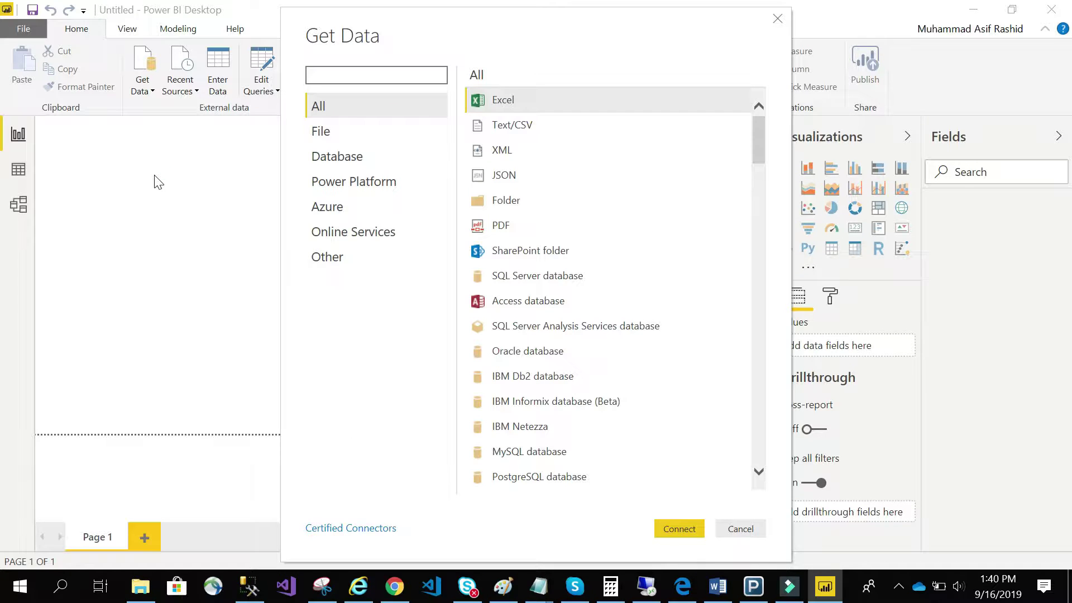
click(485, 103)
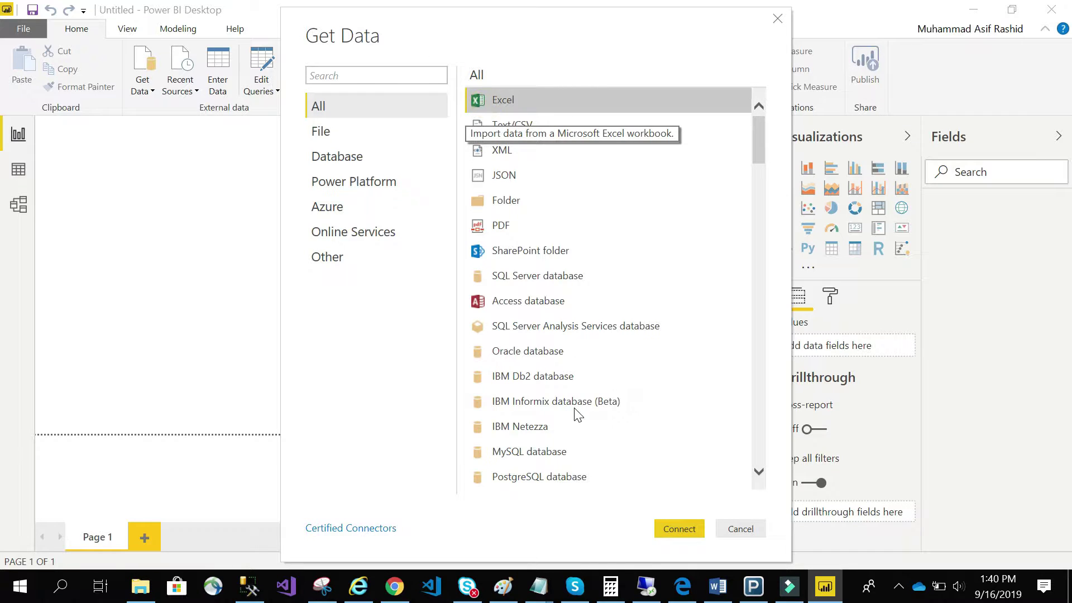
click(673, 537)
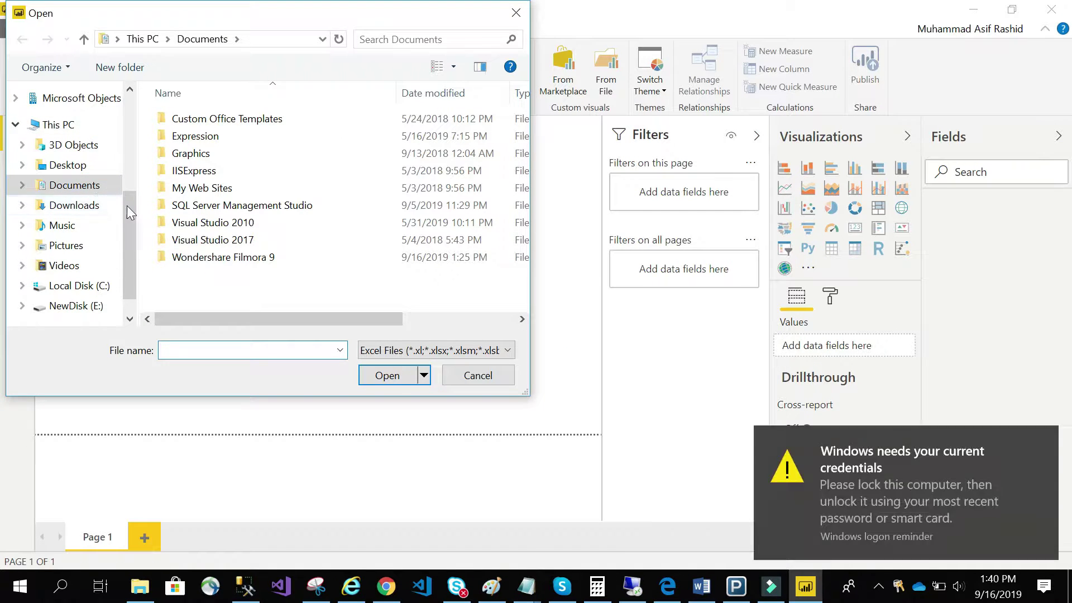
drag(127, 205, 126, 109)
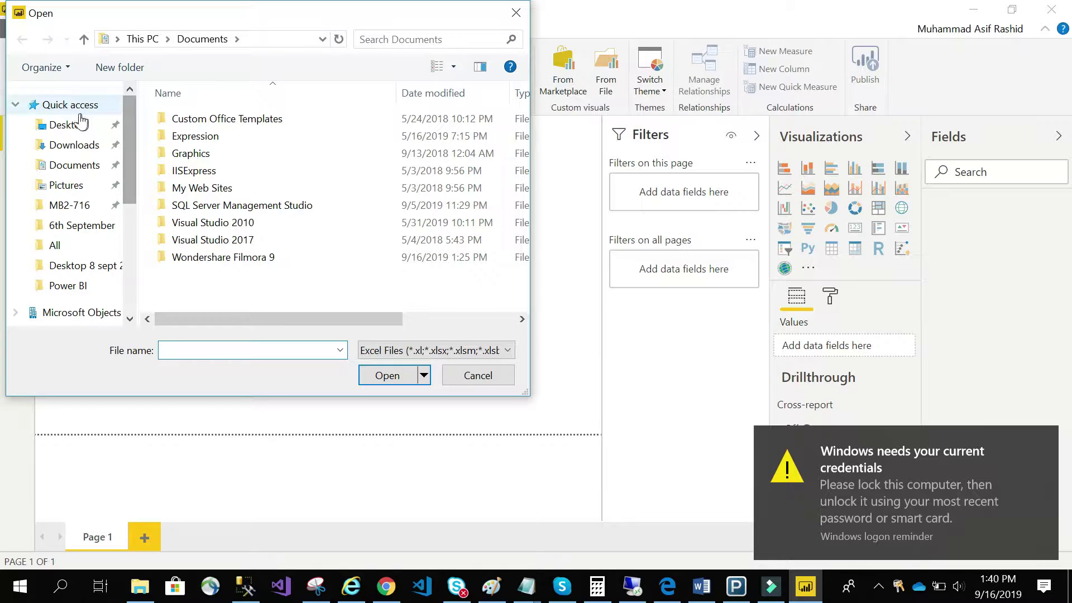
click(71, 125)
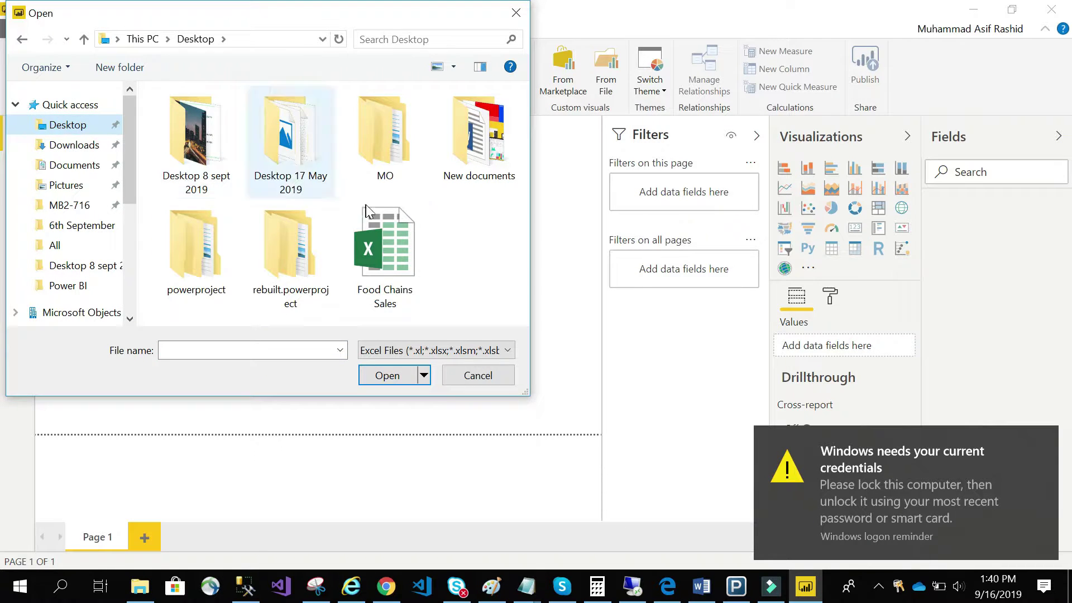
double_click(404, 240)
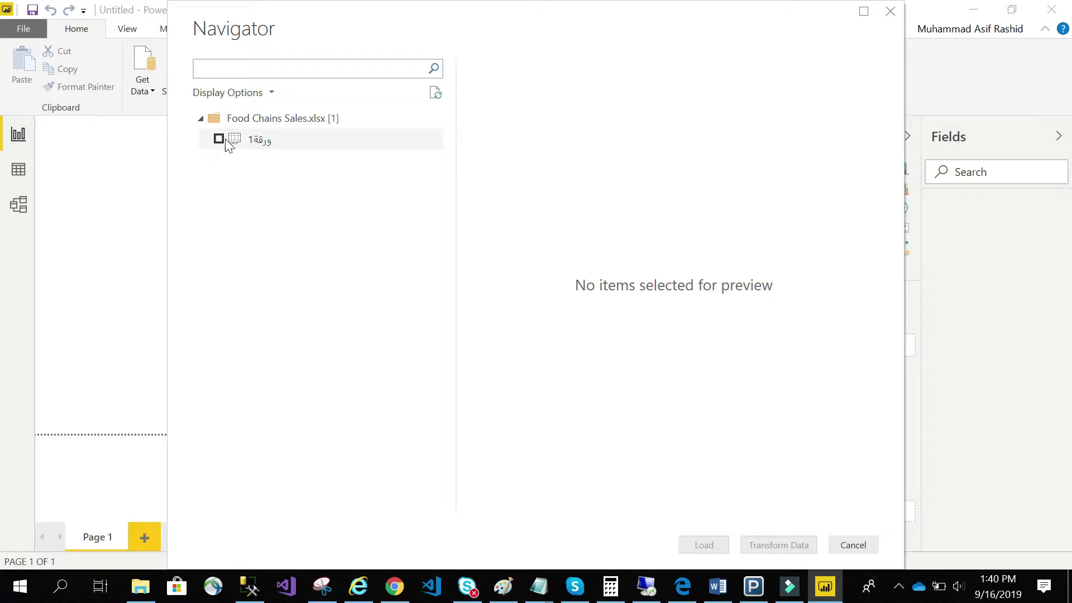
click(219, 138)
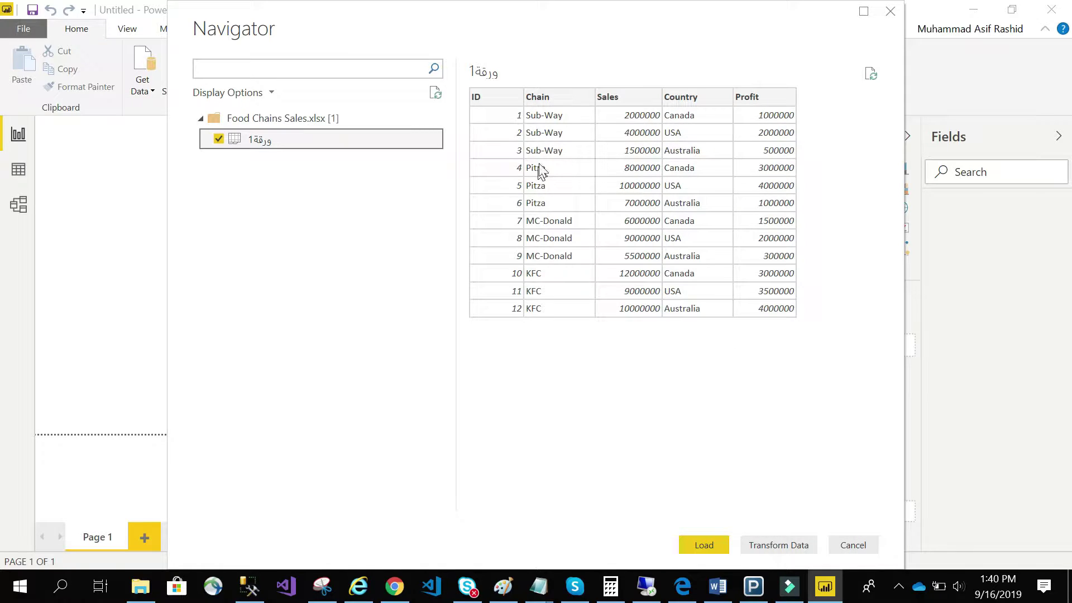
click(703, 544)
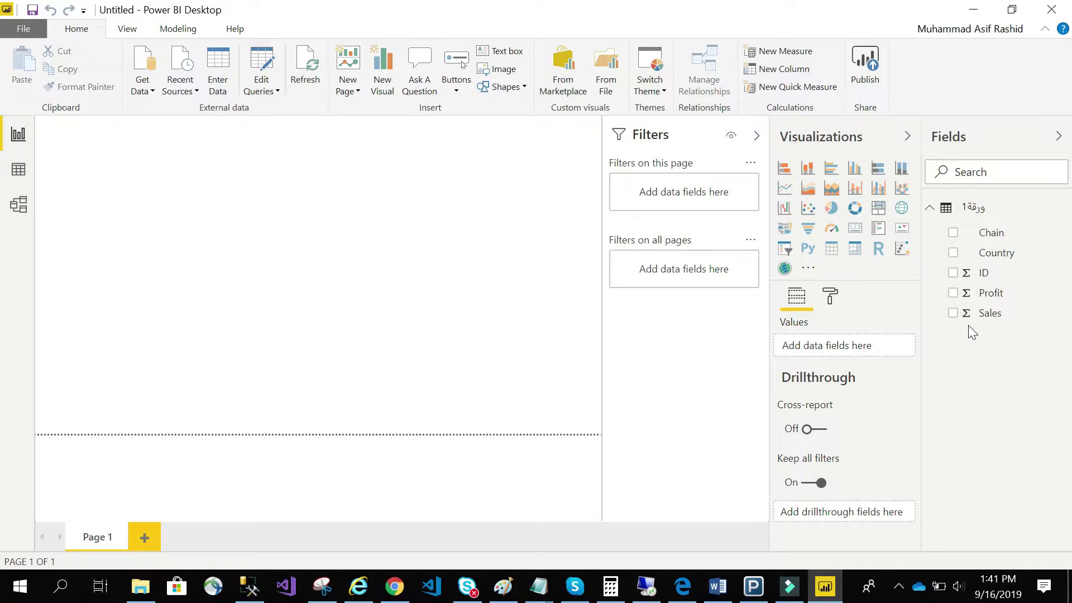
Create a clustered column chart of Profit with Chain on the axis and Country as the legend
click(956, 297)
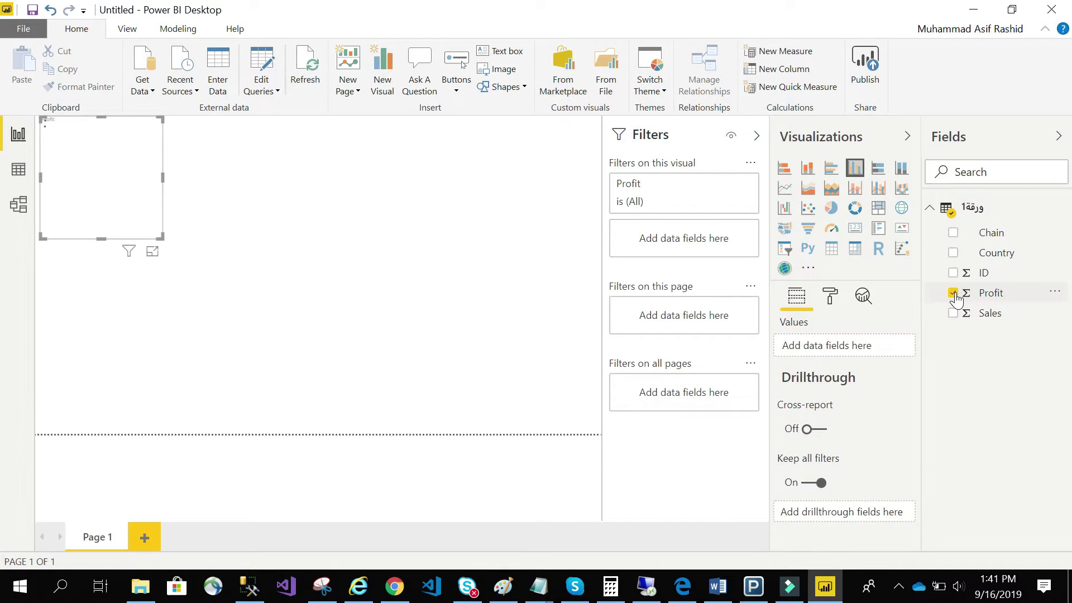
click(954, 233)
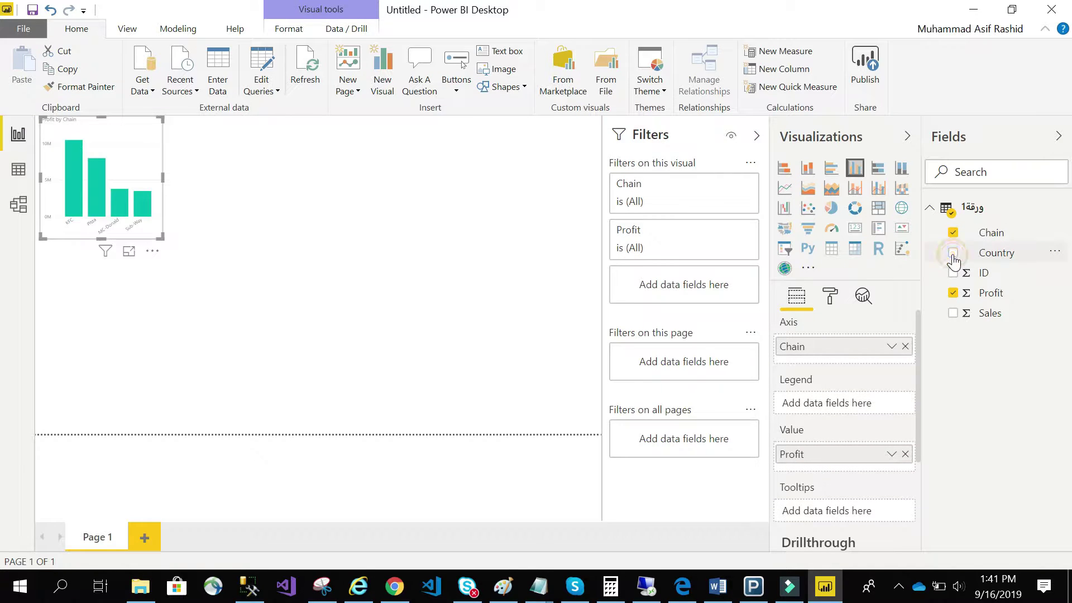
click(953, 255)
Enlarge the column chart to span the full width and most of the height of the report page
drag(162, 176, 535, 214)
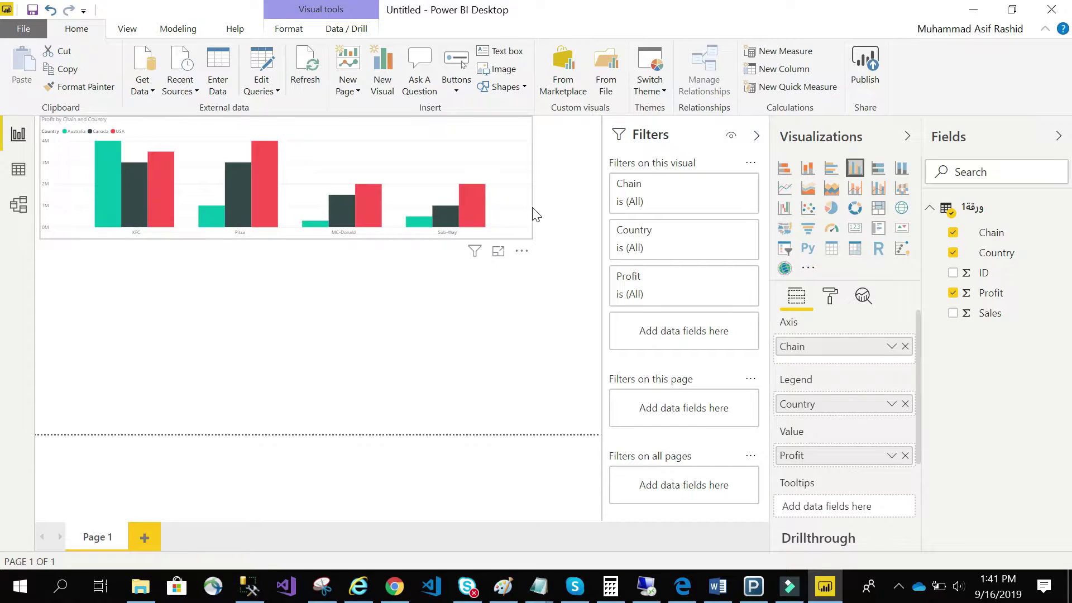
drag(287, 239, 299, 395)
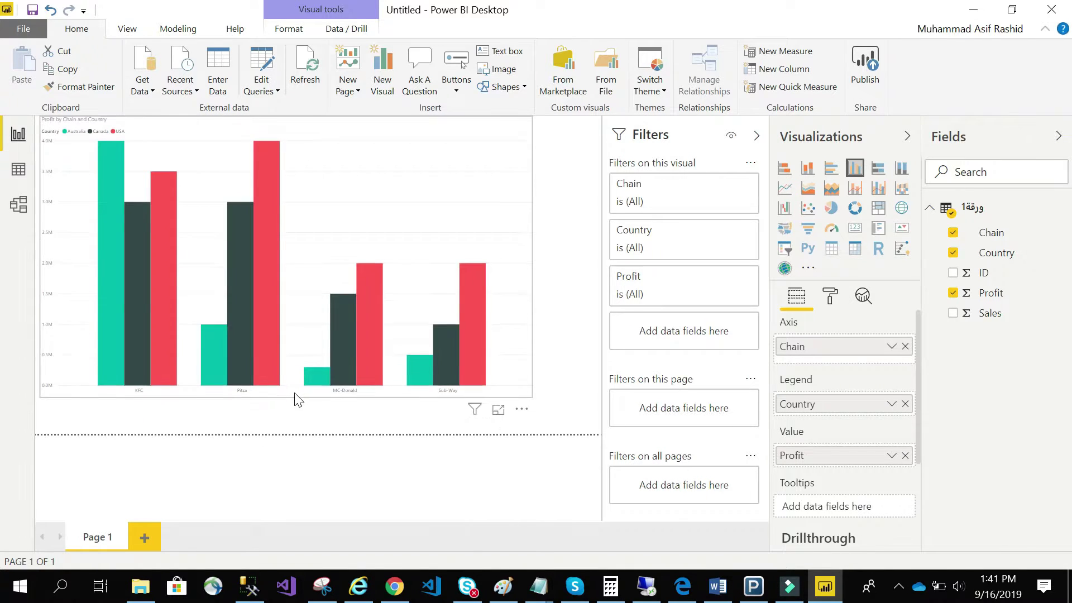
drag(531, 257, 600, 258)
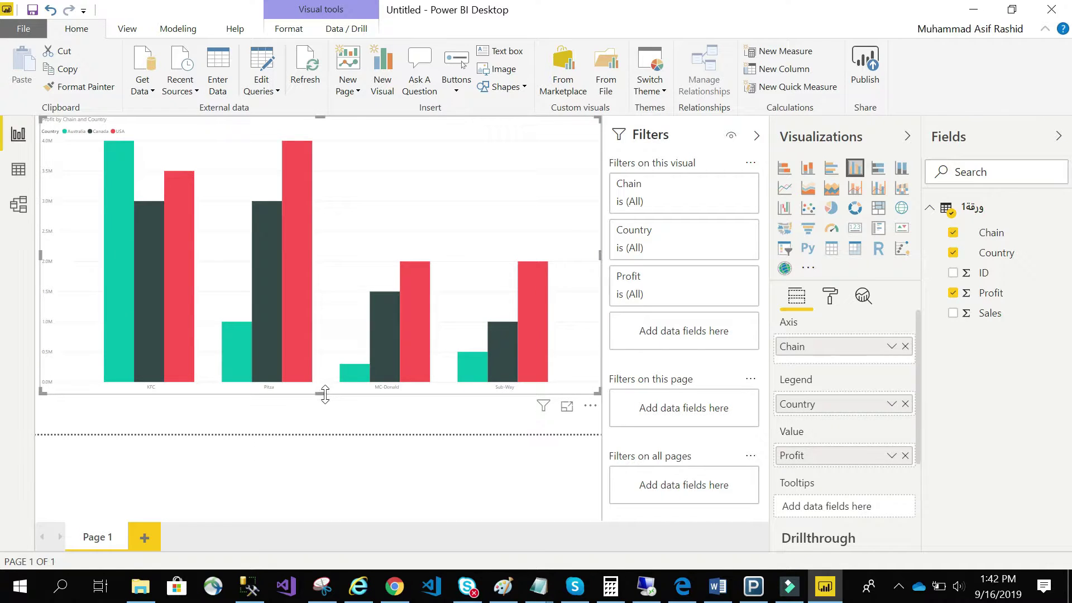
click(324, 427)
click(433, 230)
Try showing the profit visual as a clustered bar, donut, pie, line and area chart in turn
click(830, 171)
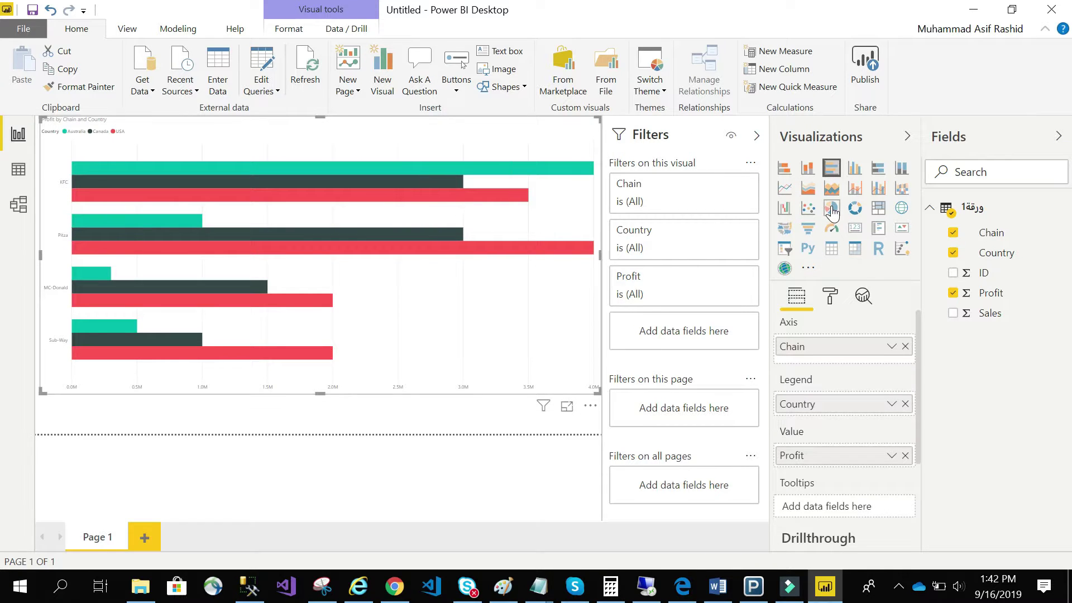
click(856, 210)
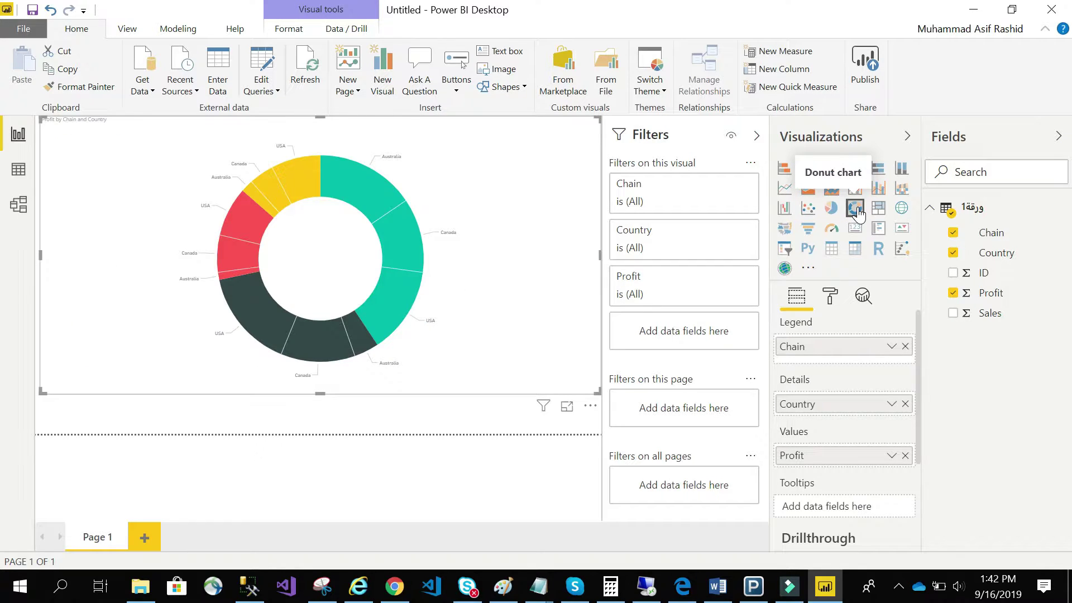
click(829, 210)
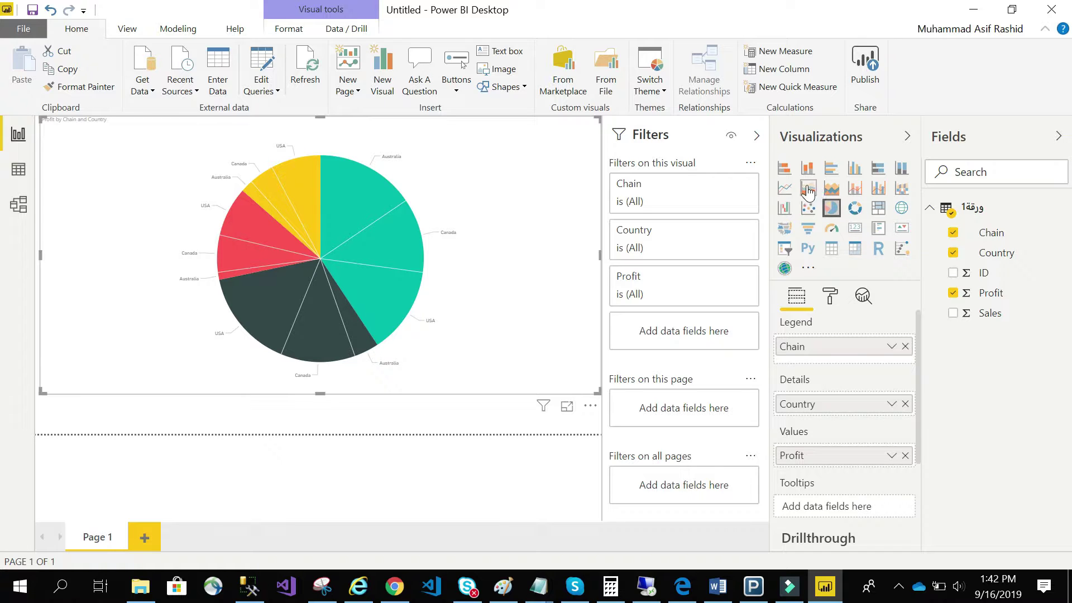
click(787, 188)
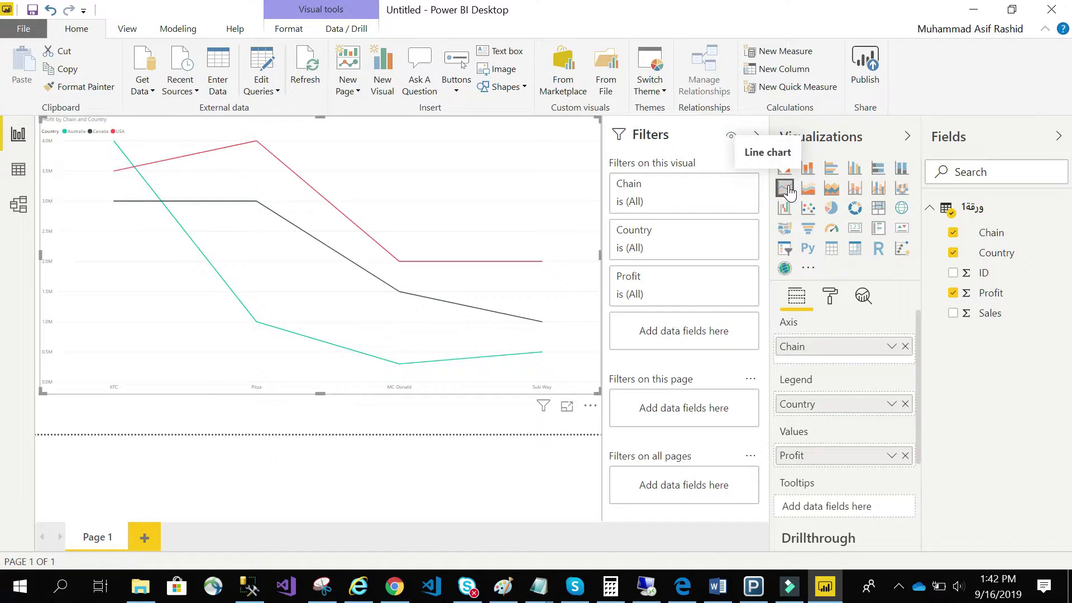
click(810, 191)
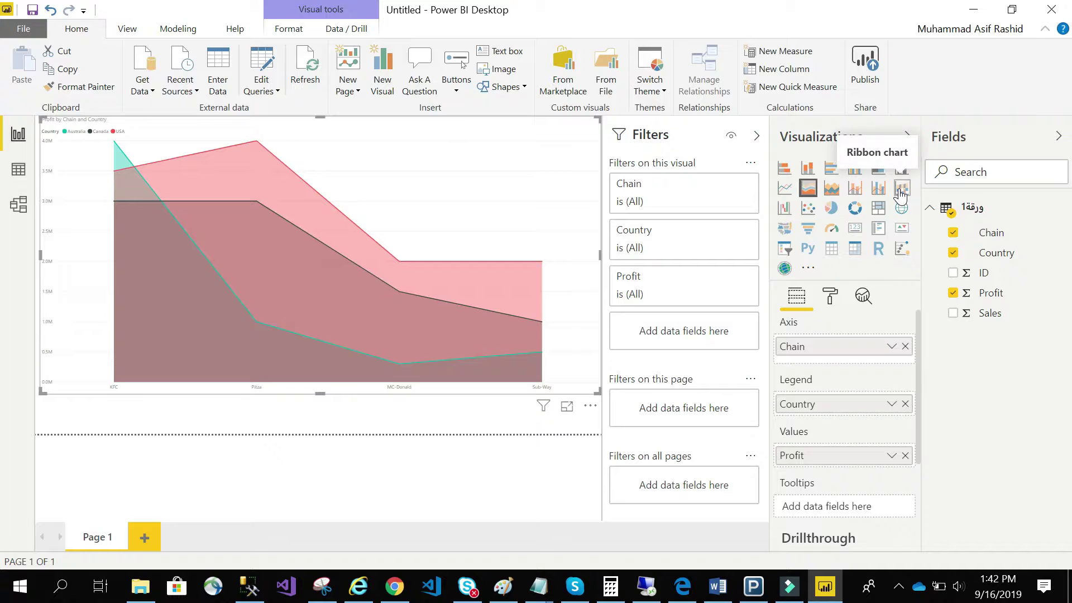
Try the profit visual as a ribbon chart, line and clustered column chart, treemap and 100% stacked bar chart
click(901, 189)
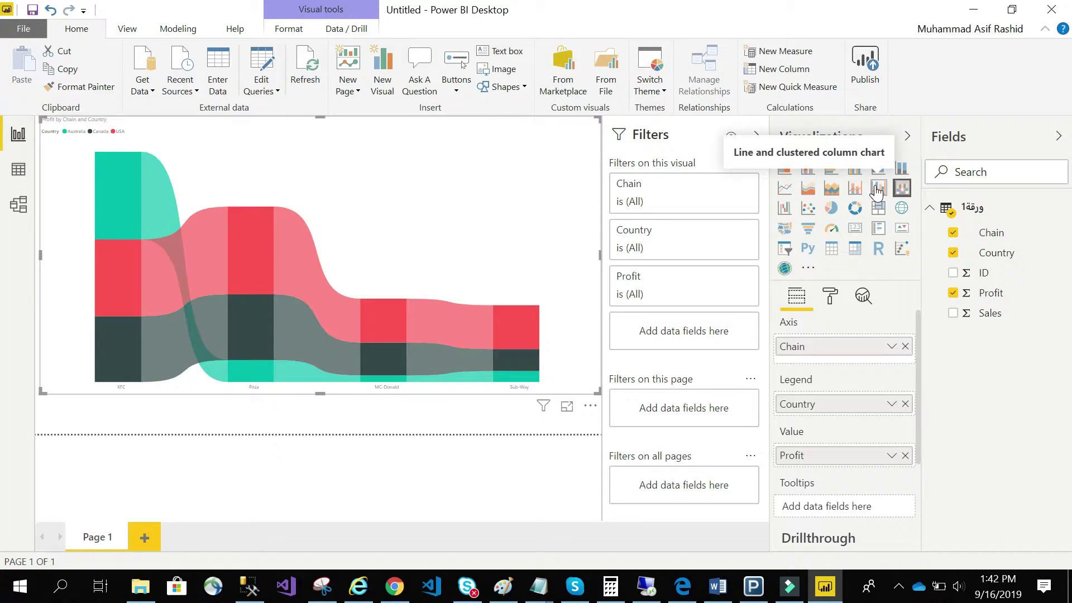
click(877, 190)
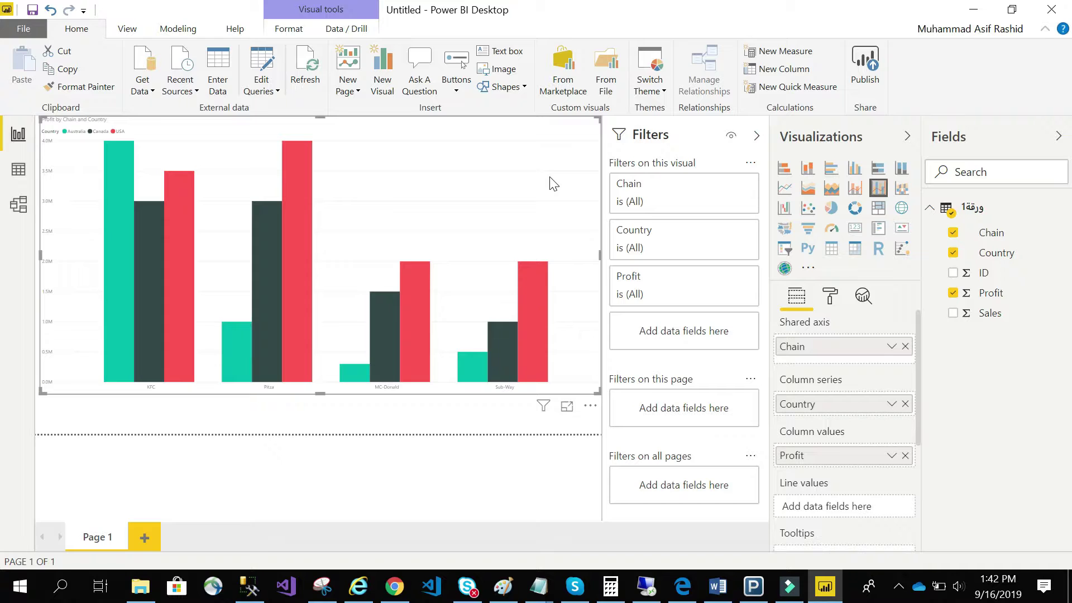
click(882, 209)
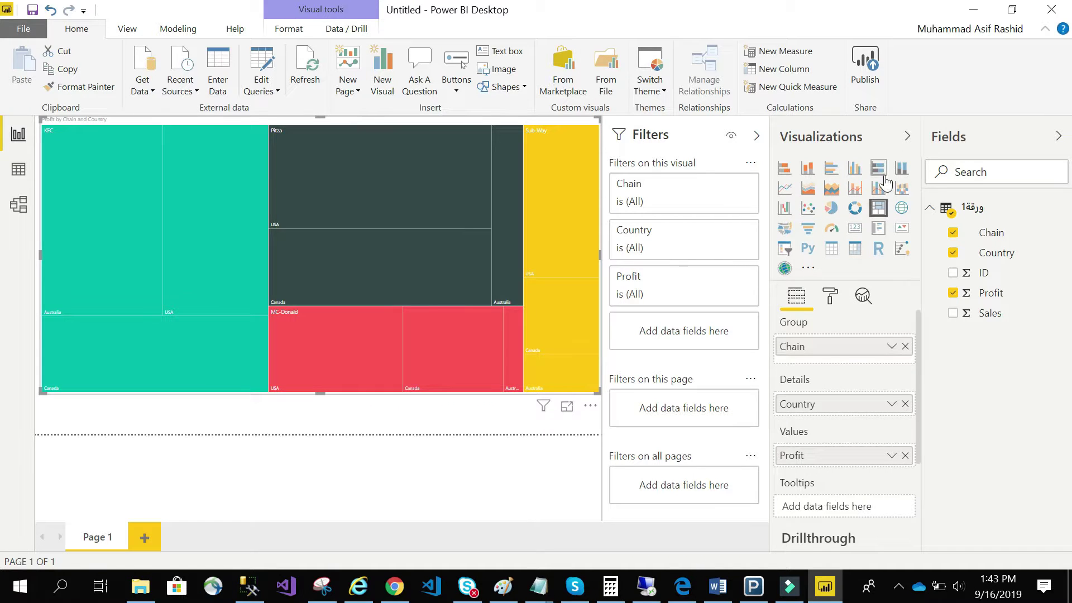
click(879, 177)
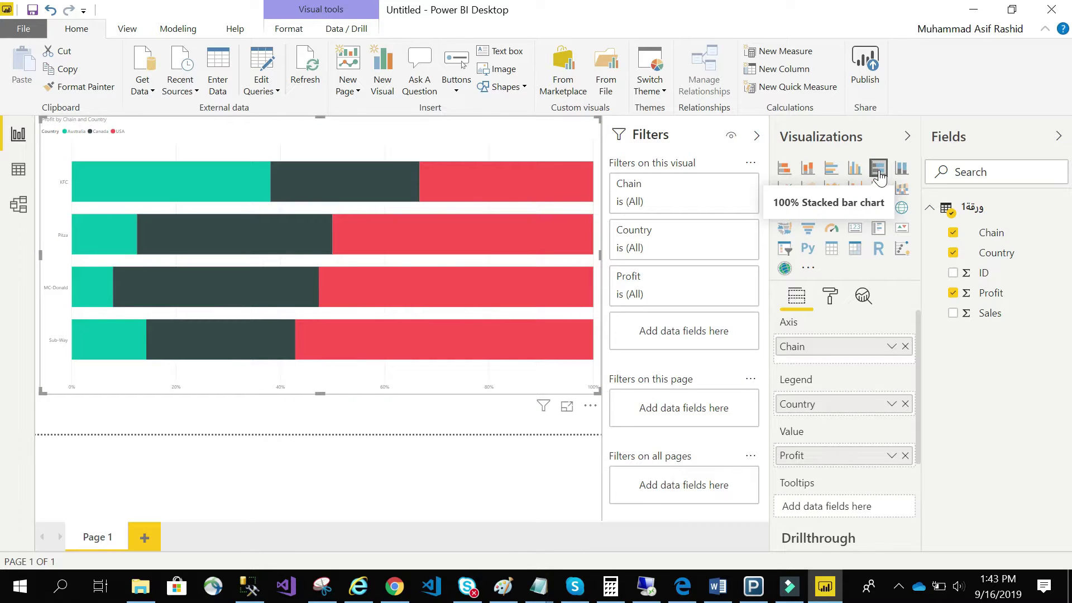
Change the visual to a clustered bar chart and extend its lower edge almost to the page boundary
click(832, 168)
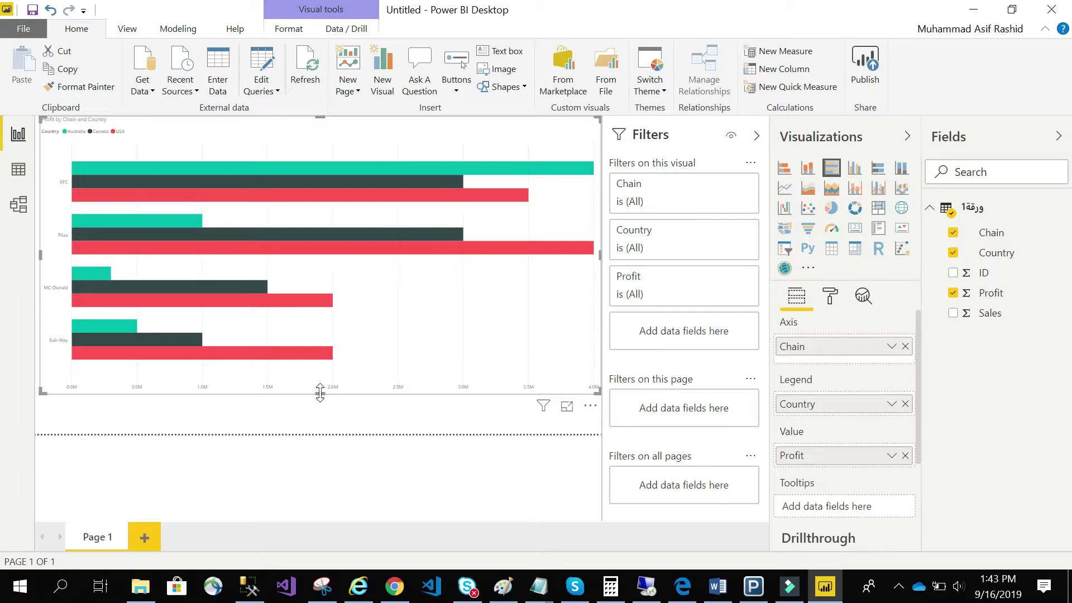
drag(320, 392, 319, 414)
click(319, 421)
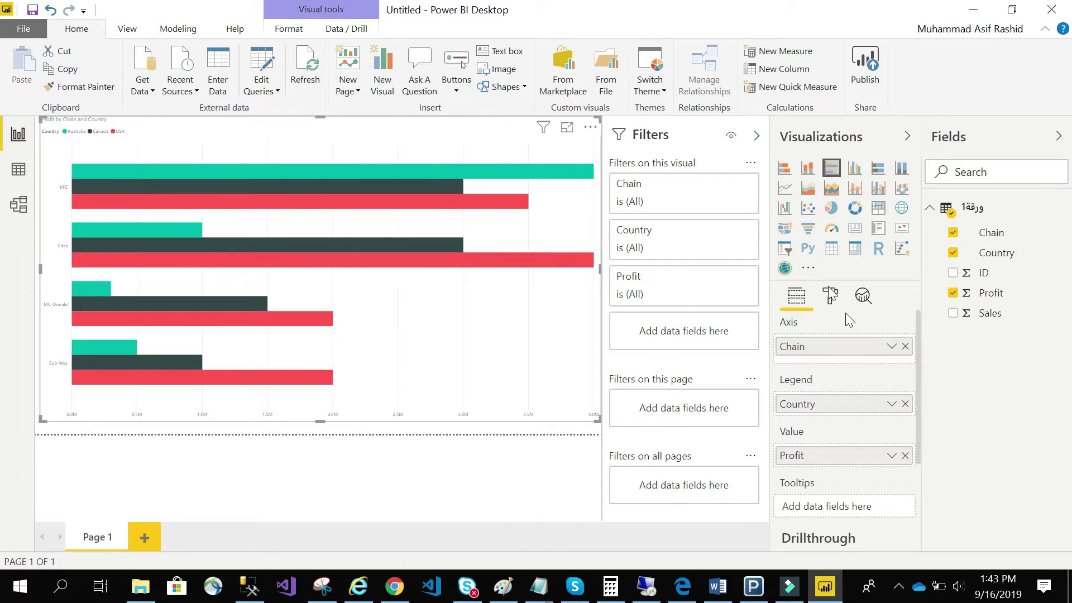
Set the position of the bar chart's legend to Top Center
click(830, 294)
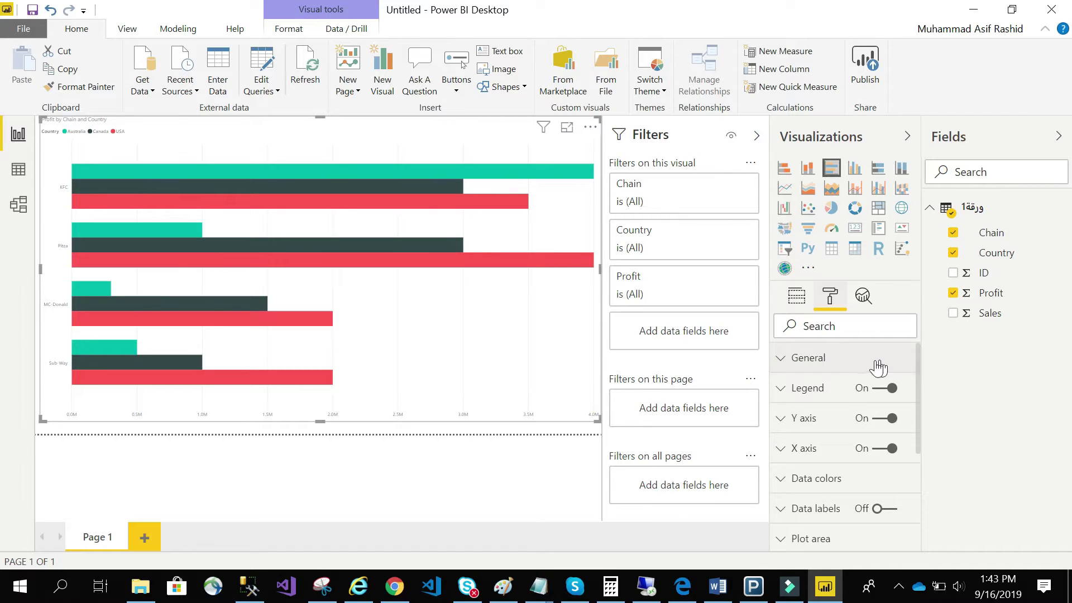
click(782, 388)
drag(919, 357, 919, 377)
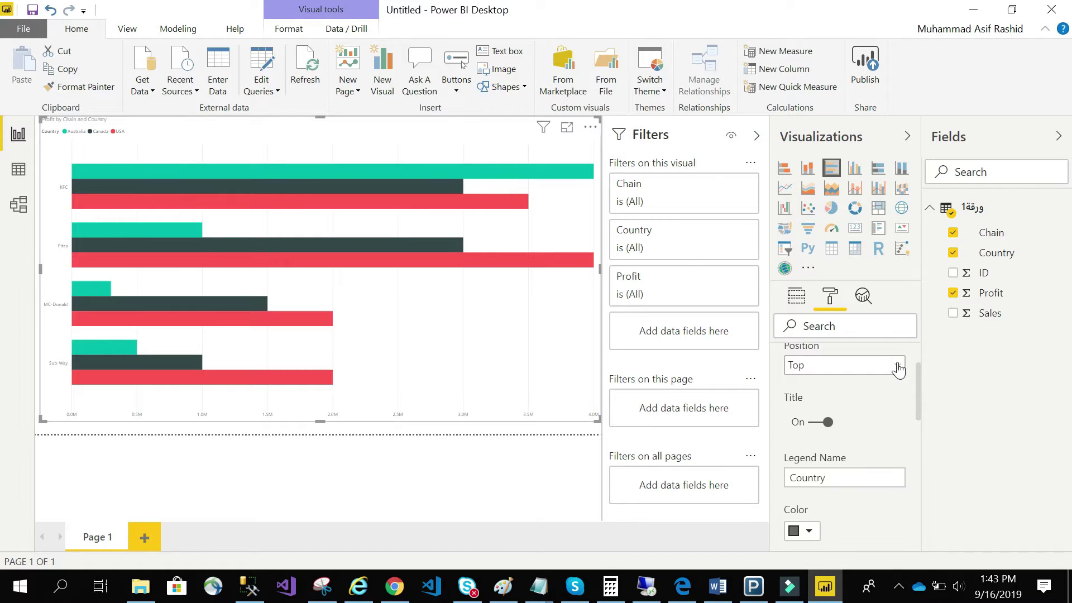
click(898, 366)
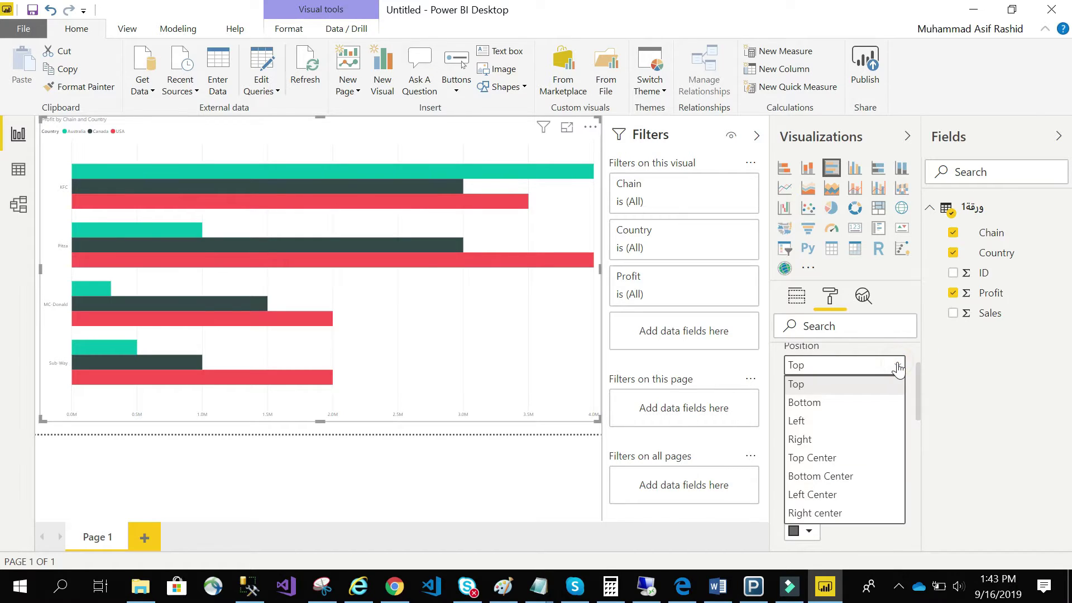
click(825, 463)
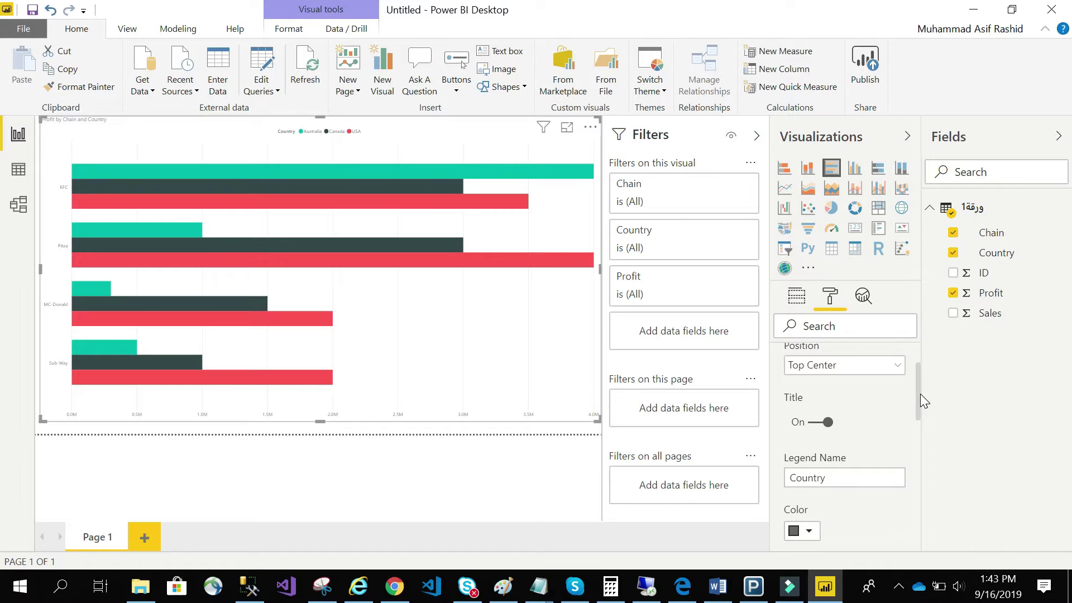
Set the legend's text color to black from the theme colors
drag(920, 394, 917, 430)
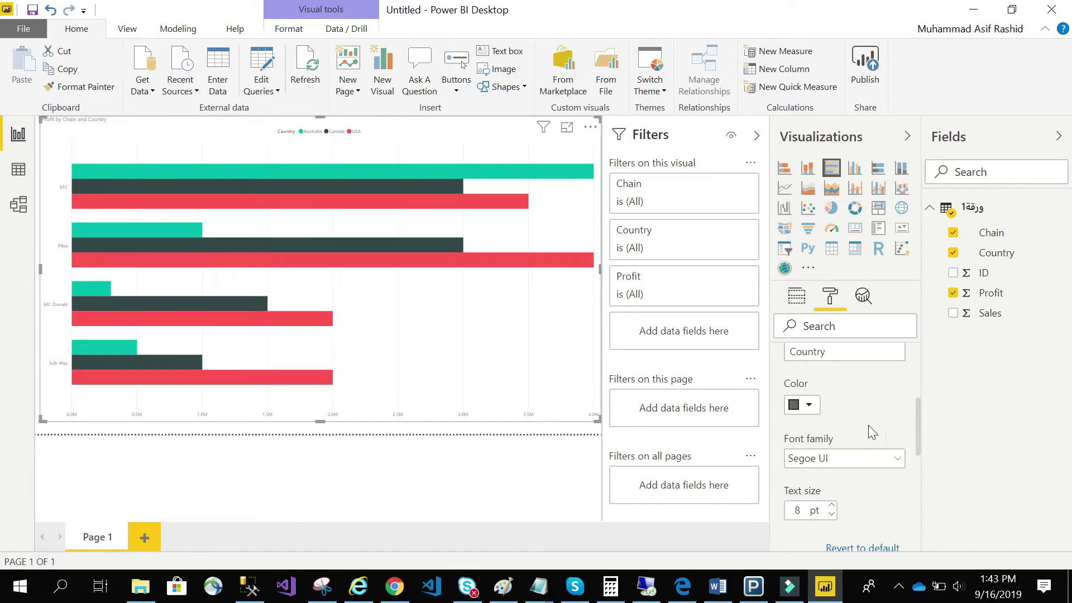
click(815, 406)
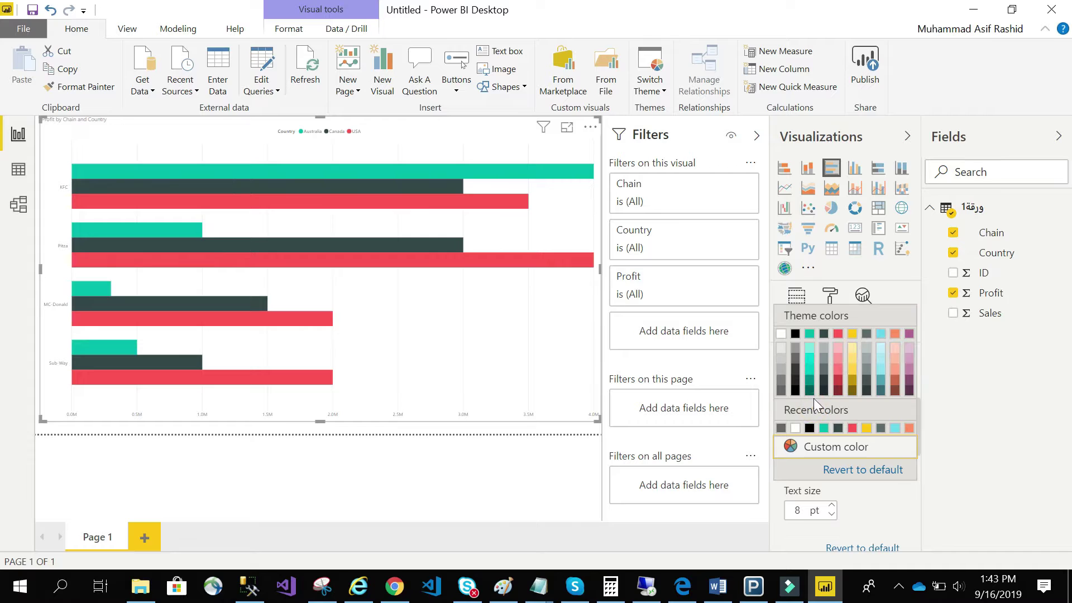
click(798, 337)
Increase the legend's text size to 23 pt and collapse the legend settings
scroll(823, 468, up, 3)
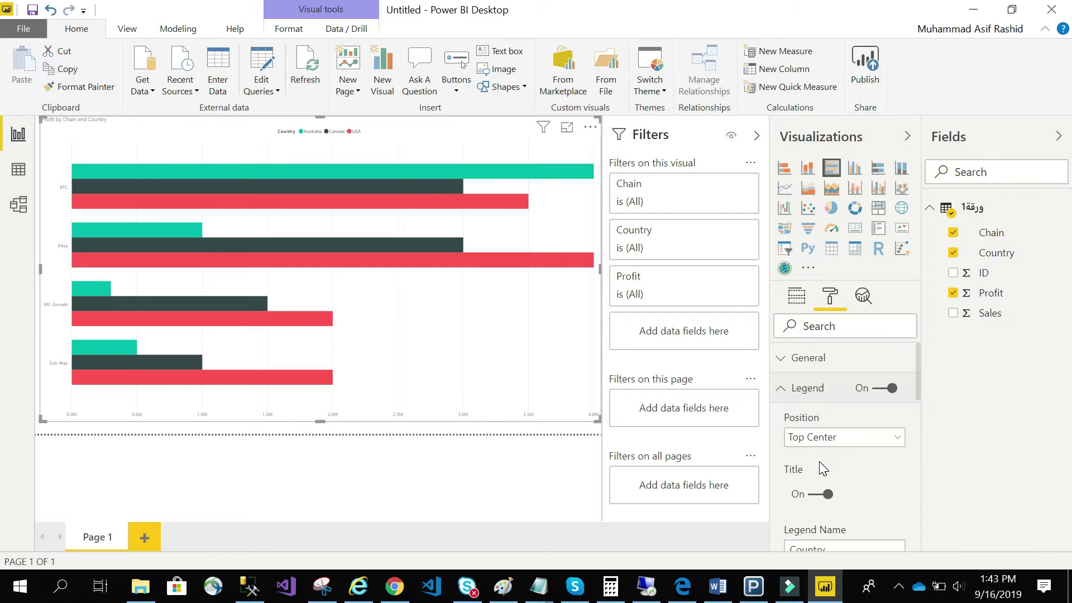
drag(918, 364, 915, 441)
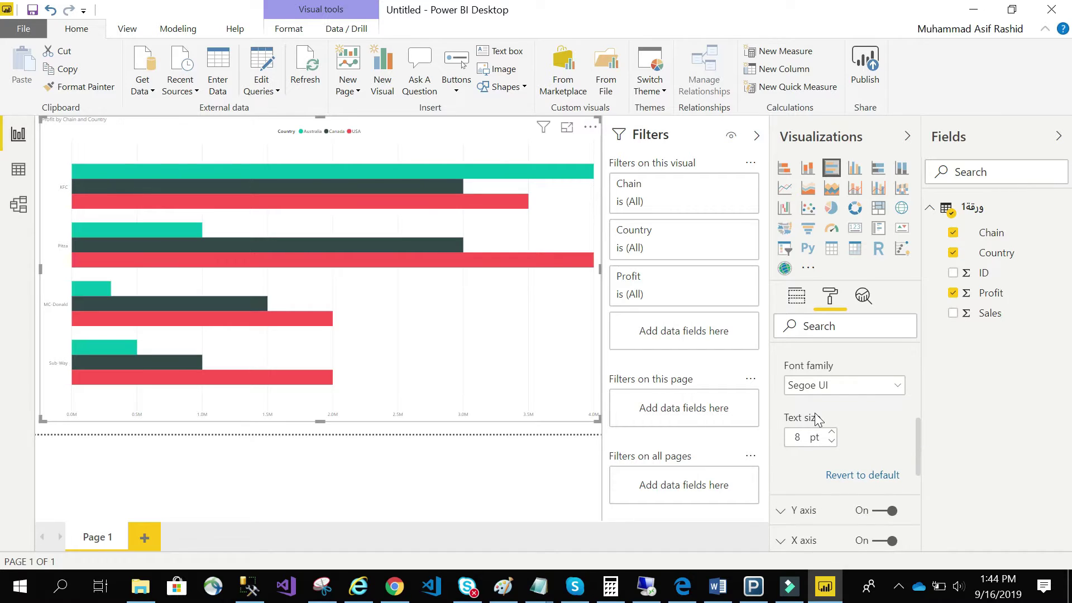
click(832, 432)
click(832, 432)
click(832, 433)
click(832, 432)
click(832, 432)
click(832, 432)
click(832, 433)
click(832, 432)
click(832, 432)
click(832, 432)
click(832, 432)
click(832, 432)
click(832, 432)
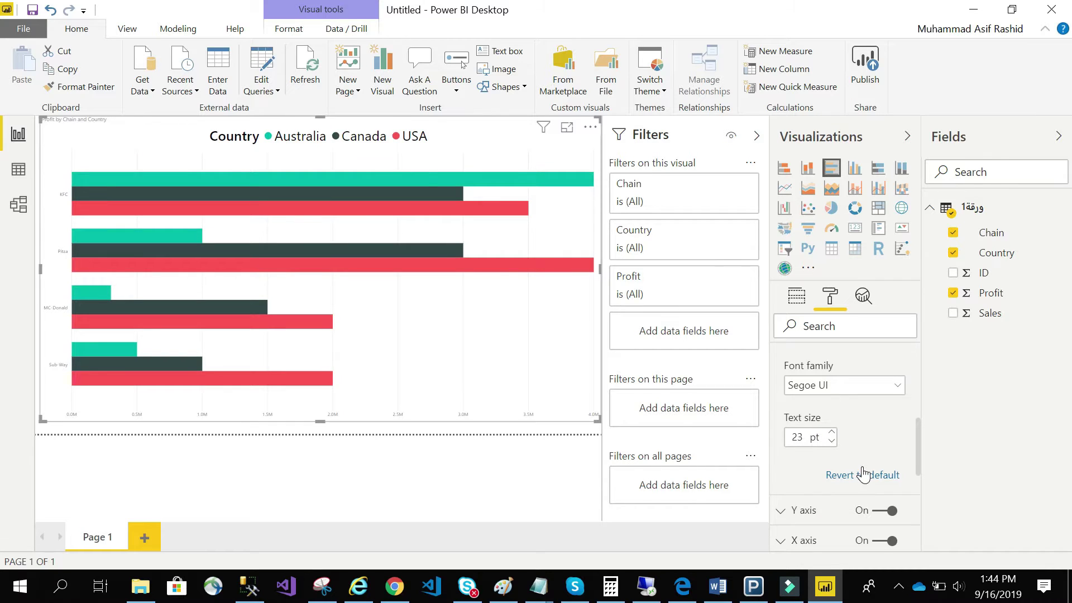
drag(917, 443, 920, 373)
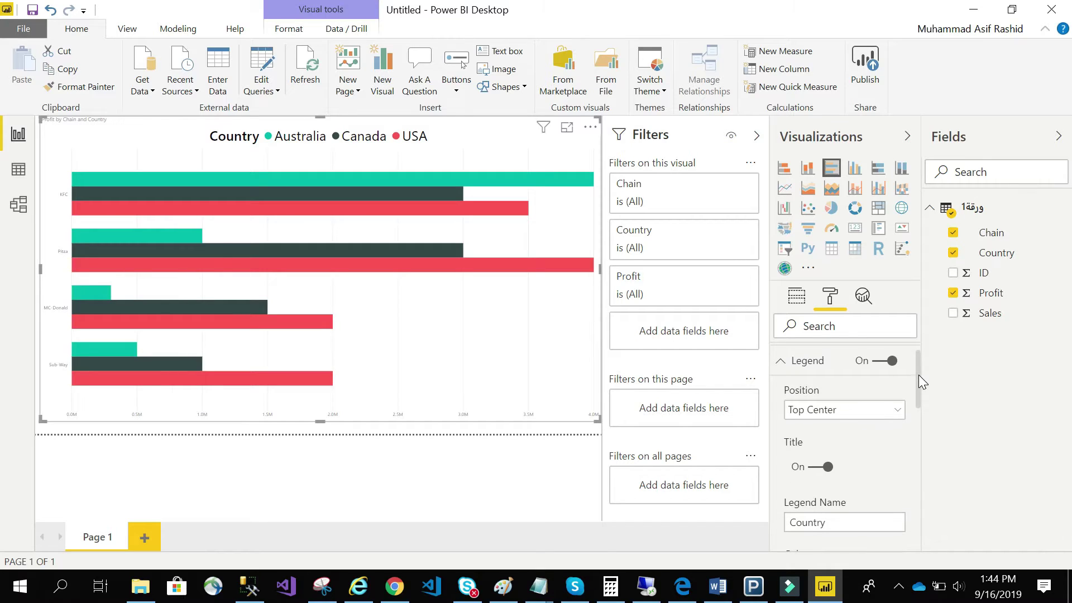
click(780, 363)
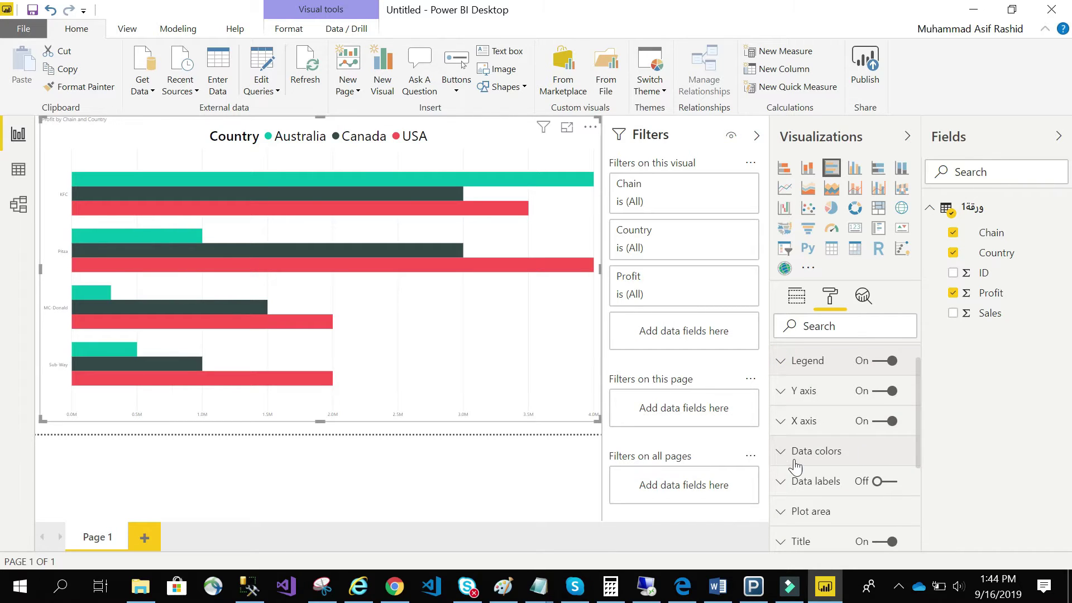
Turn on data labels for the clustered bar chart and expand their formatting settings
click(876, 482)
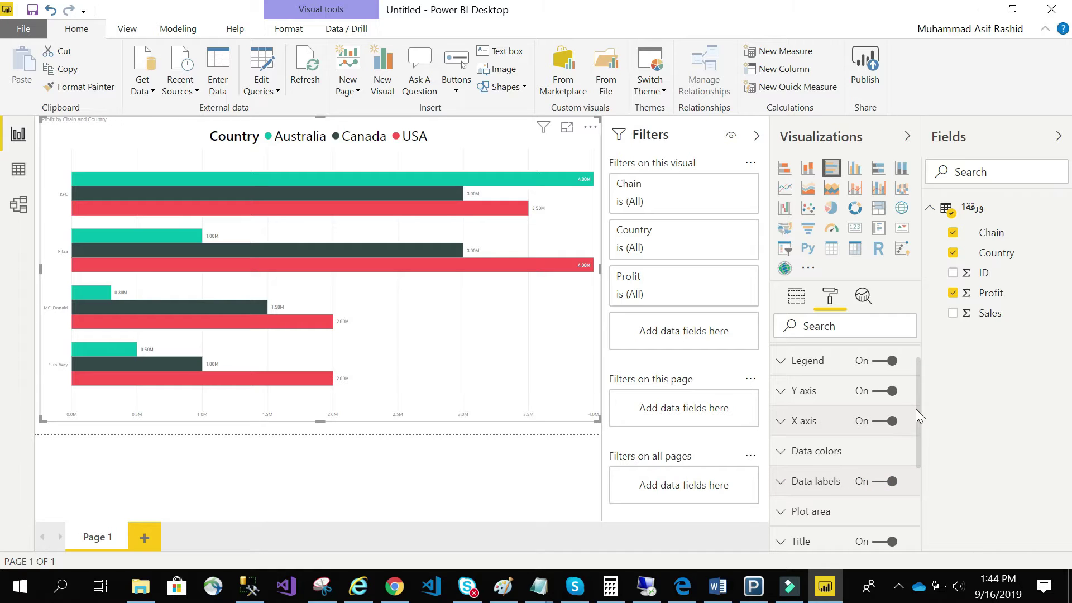
drag(919, 400, 914, 434)
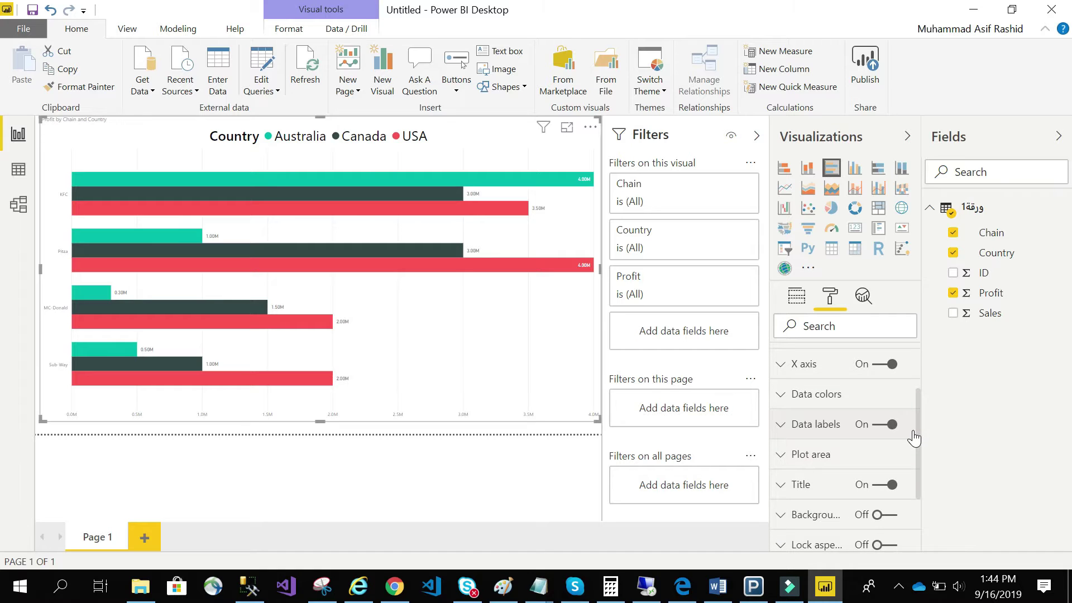
click(779, 429)
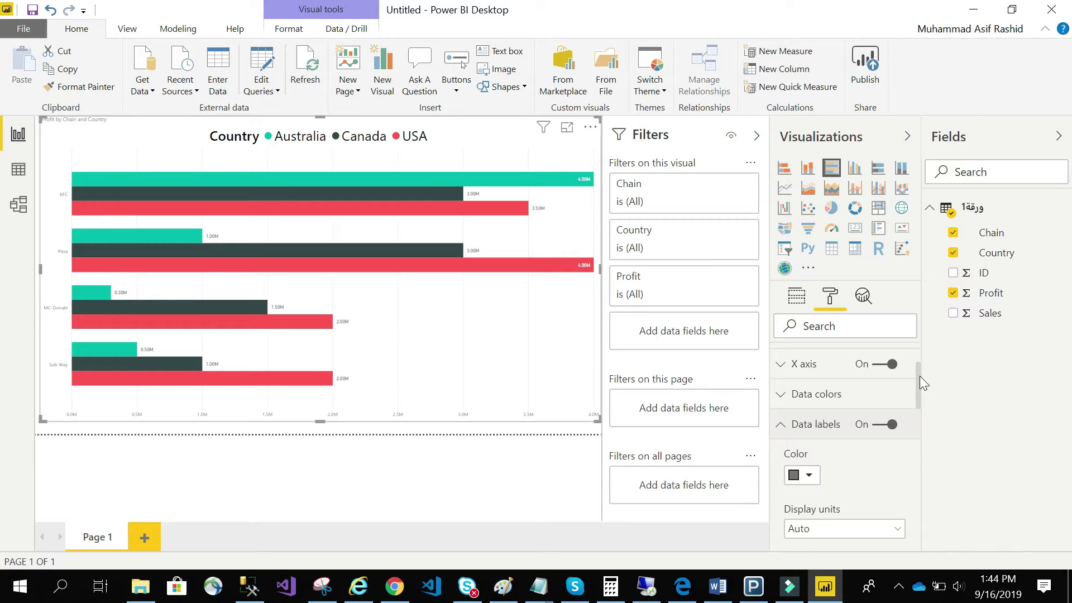
Increase the data labels' text size to 20 pt and collapse the data label settings
drag(919, 376, 917, 440)
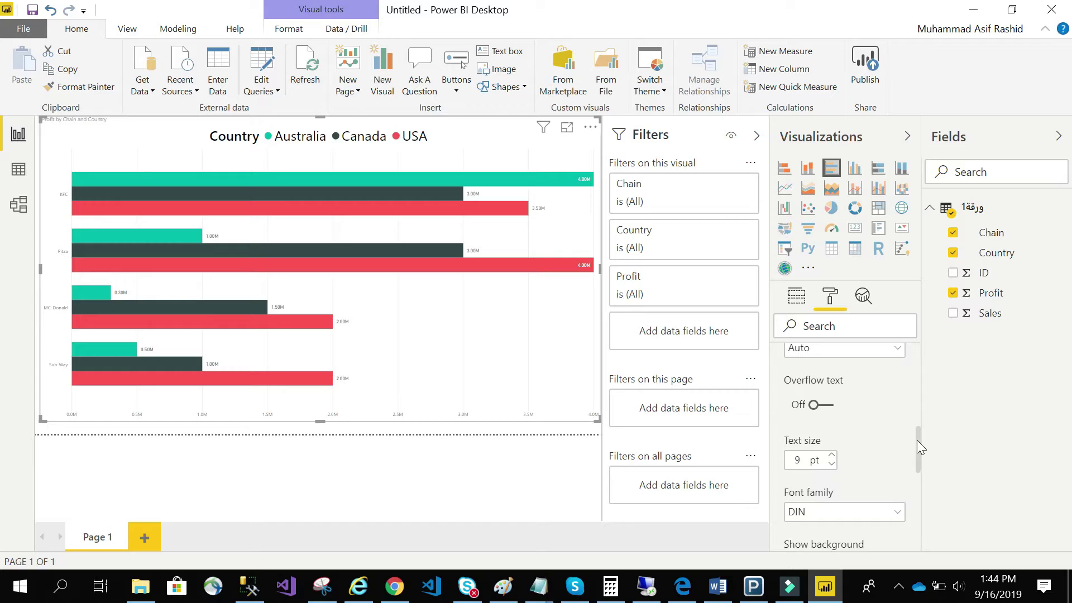
click(832, 455)
click(831, 455)
click(831, 455)
click(831, 456)
click(831, 455)
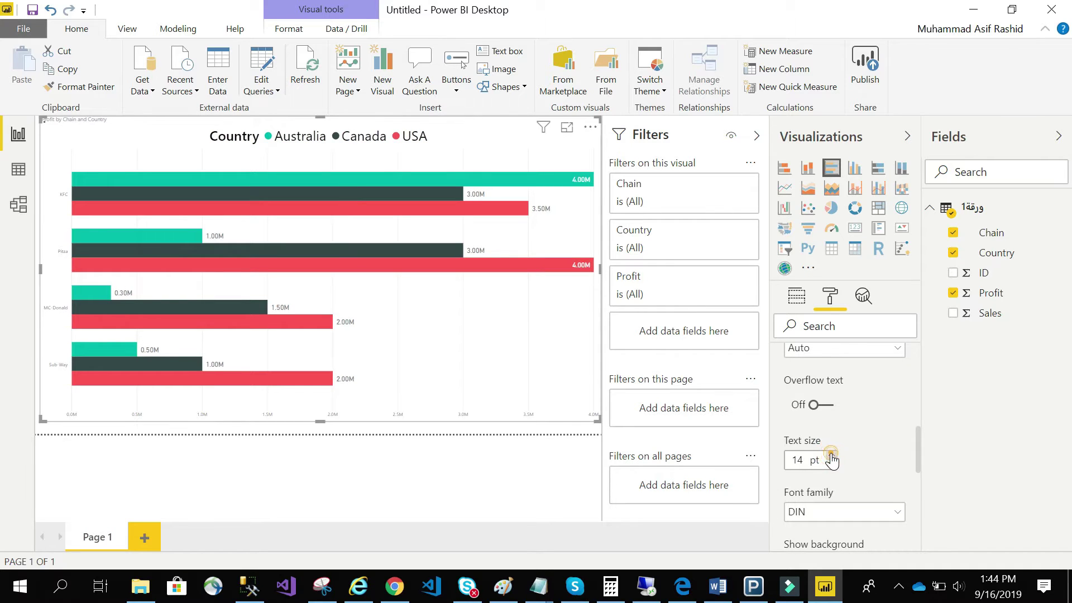
click(831, 455)
click(831, 455)
click(831, 455)
click(831, 455)
click(832, 455)
click(831, 455)
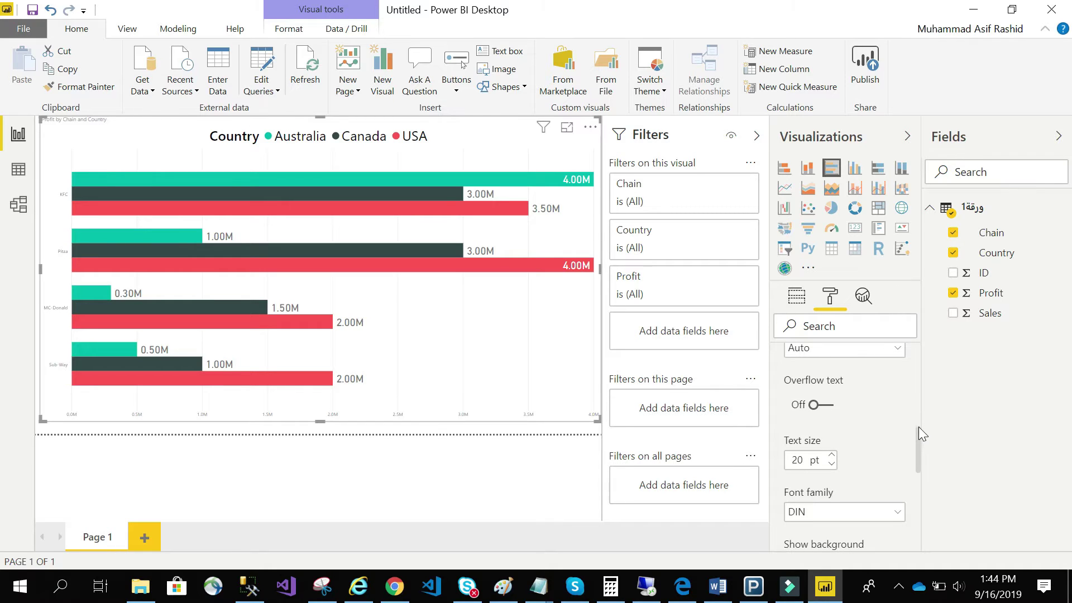
drag(919, 433, 916, 363)
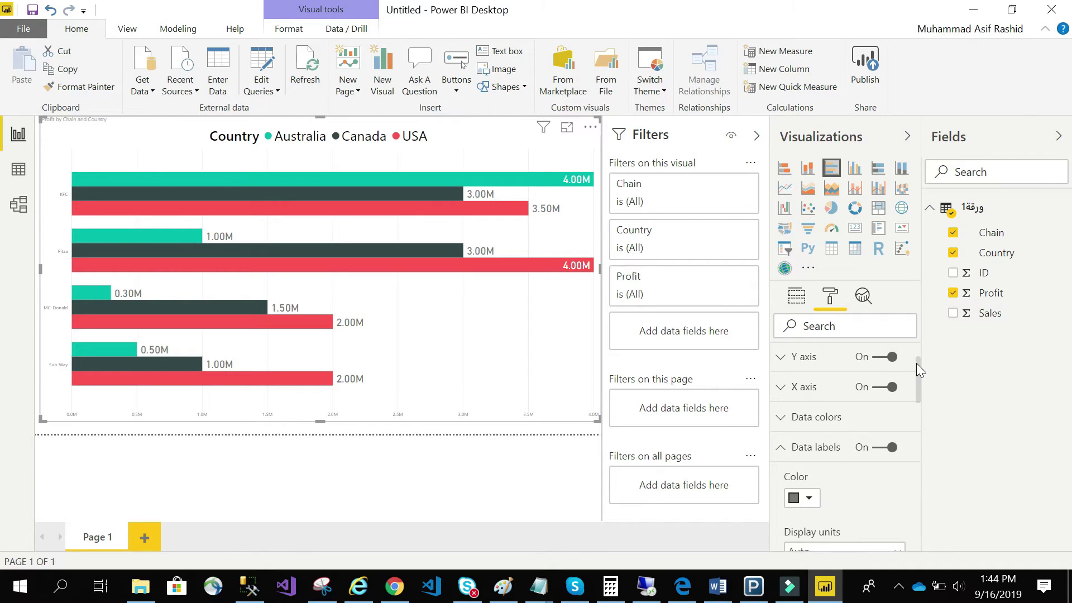
click(781, 450)
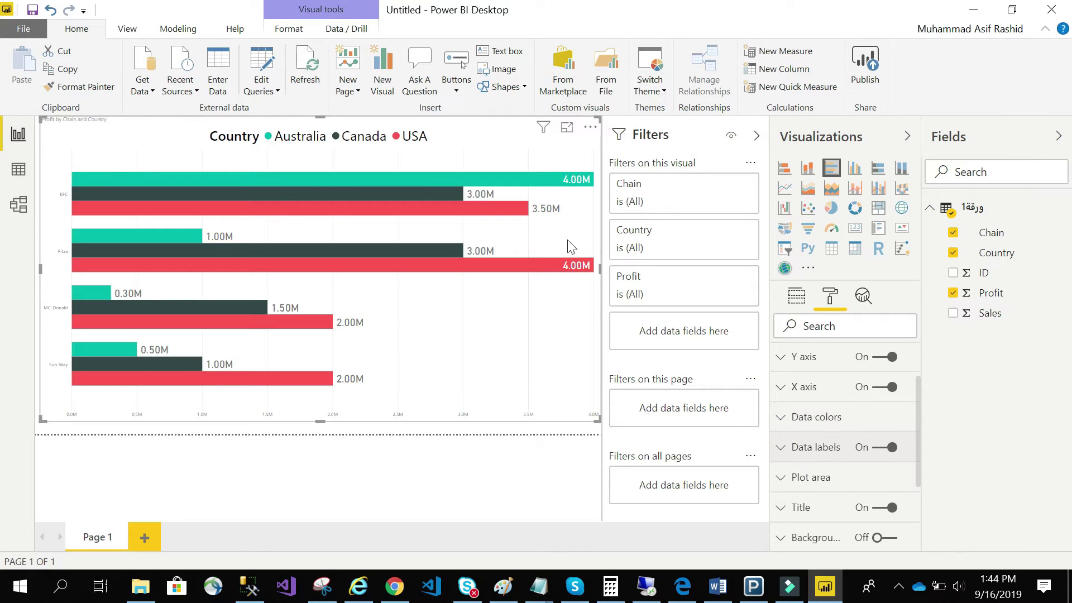
Increase the text size of the chart's Y axis labels to 15 pt
mouse_move(571, 186)
click(779, 361)
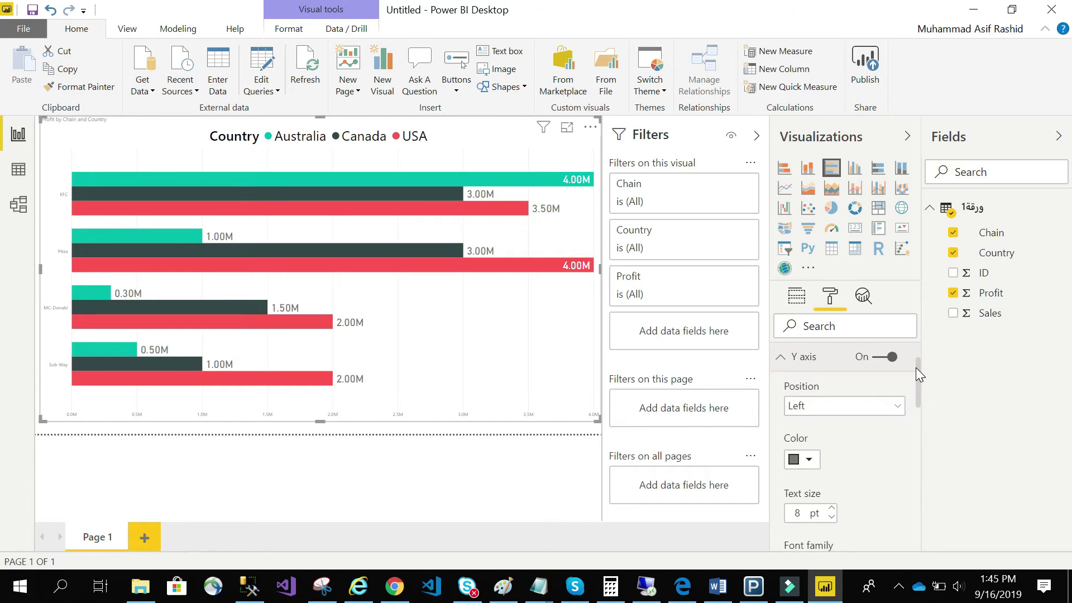
drag(916, 368, 920, 397)
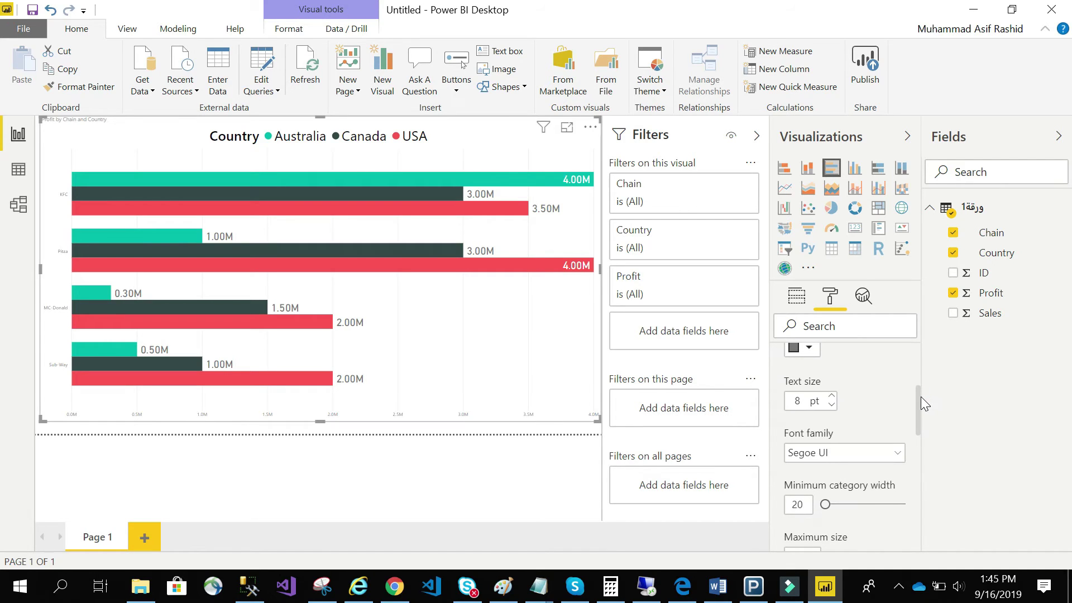
click(832, 396)
click(832, 396)
click(832, 397)
click(833, 397)
click(832, 397)
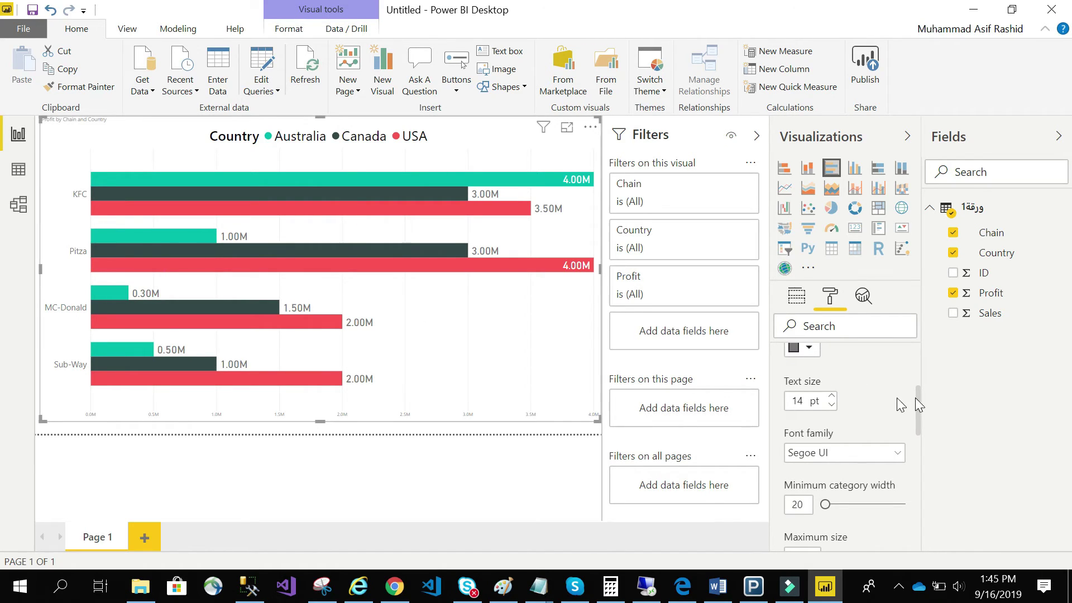
click(832, 397)
Set the Y axis label color to black from the theme colors
mouse_move(917, 407)
mouse_down()
mouse_move(920, 433)
mouse_move(915, 393)
mouse_up()
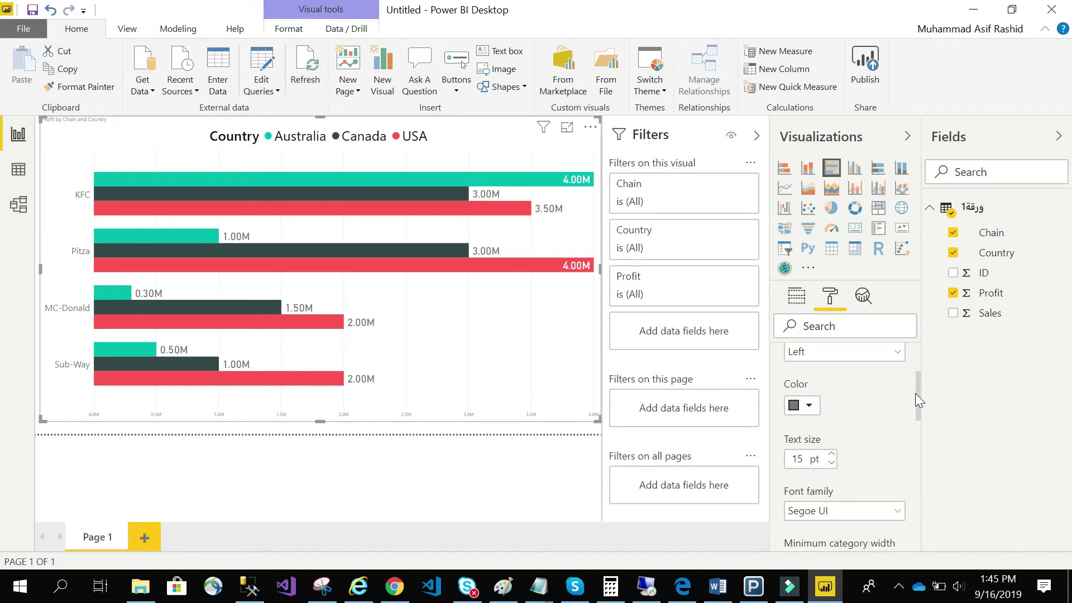
click(809, 407)
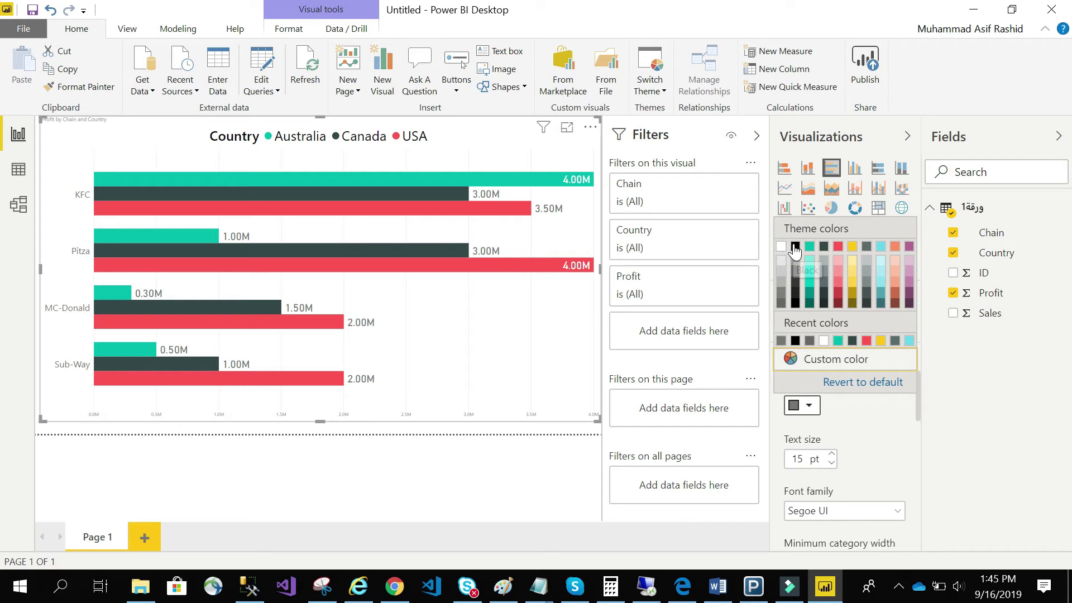
click(795, 246)
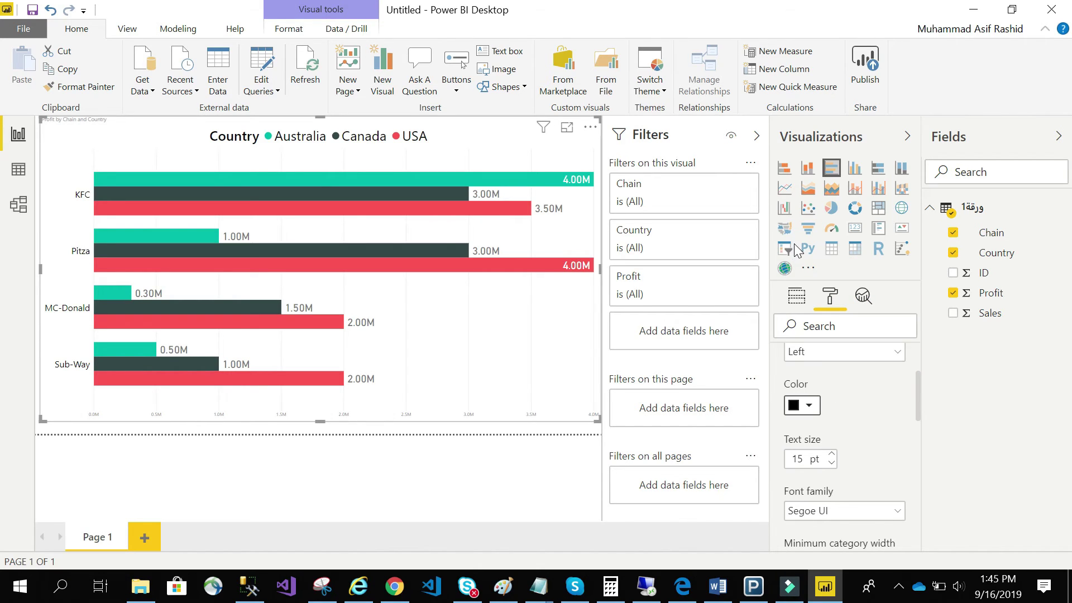